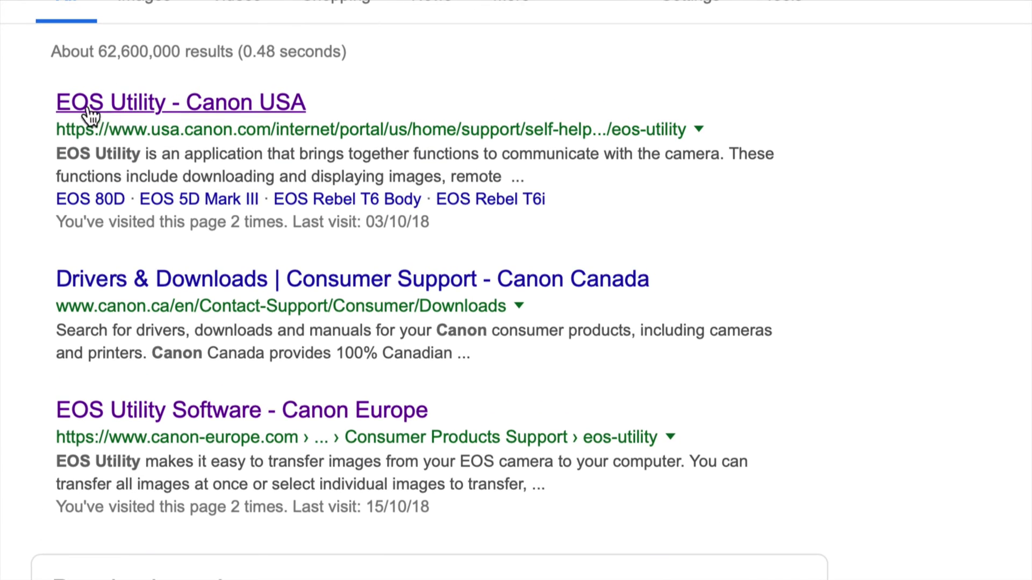
Open the 'EOS Utility - Canon USA' result from the 'canon utility' Google search.
click(120, 110)
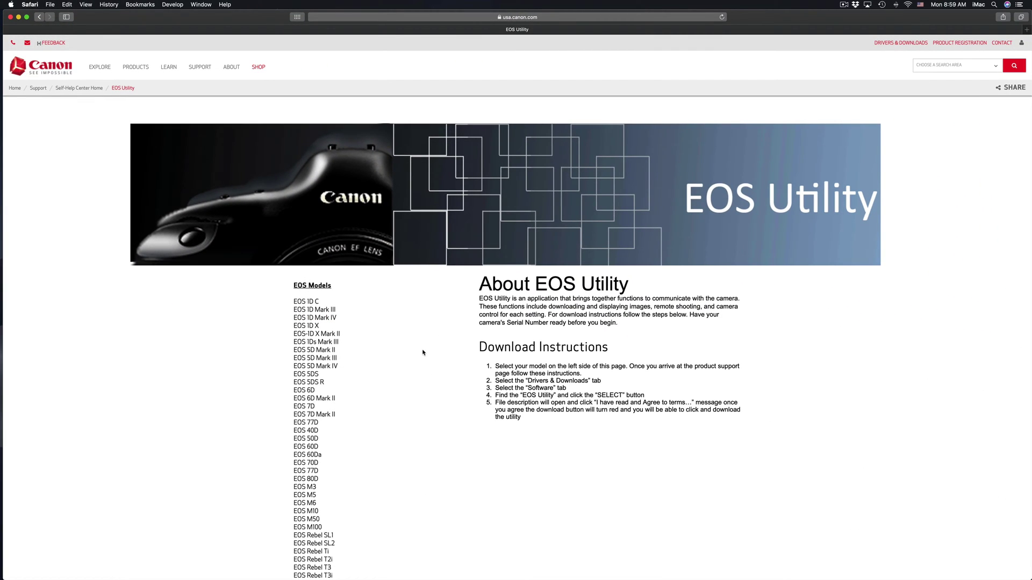
Scroll the EOS Models list and open the EOS Rebel T3i Drivers & Downloads page.
scroll(418, 392, down, 5)
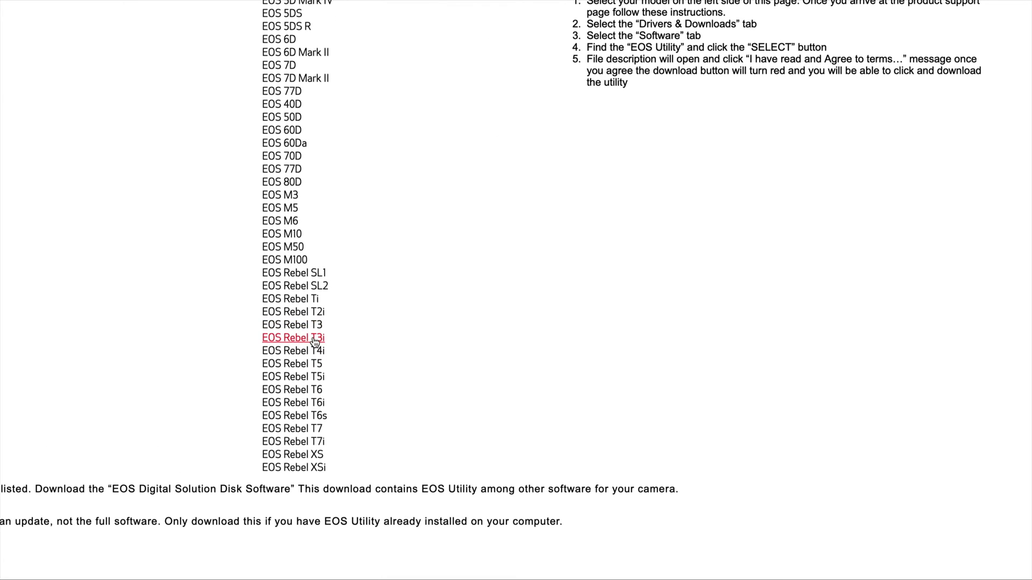
click(321, 339)
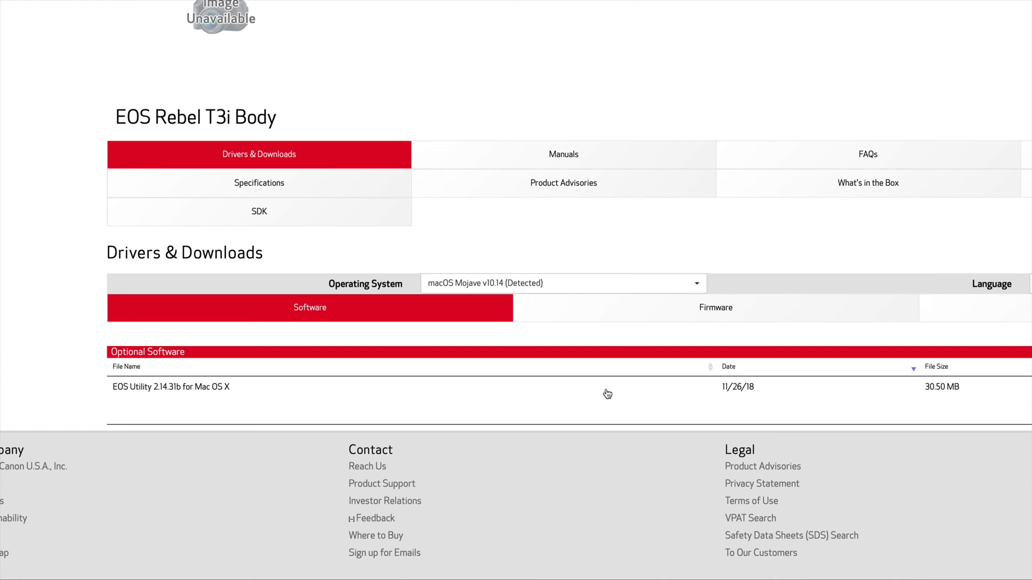
Keep macOS Mojave as the operating system and expand the EOS Utility 2.14.31b download entry.
click(698, 291)
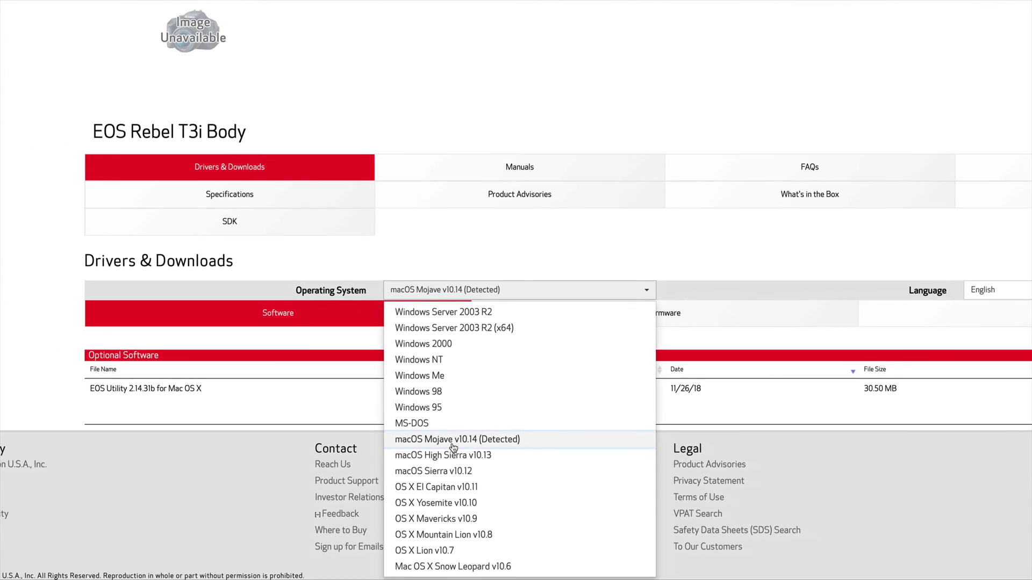
click(453, 444)
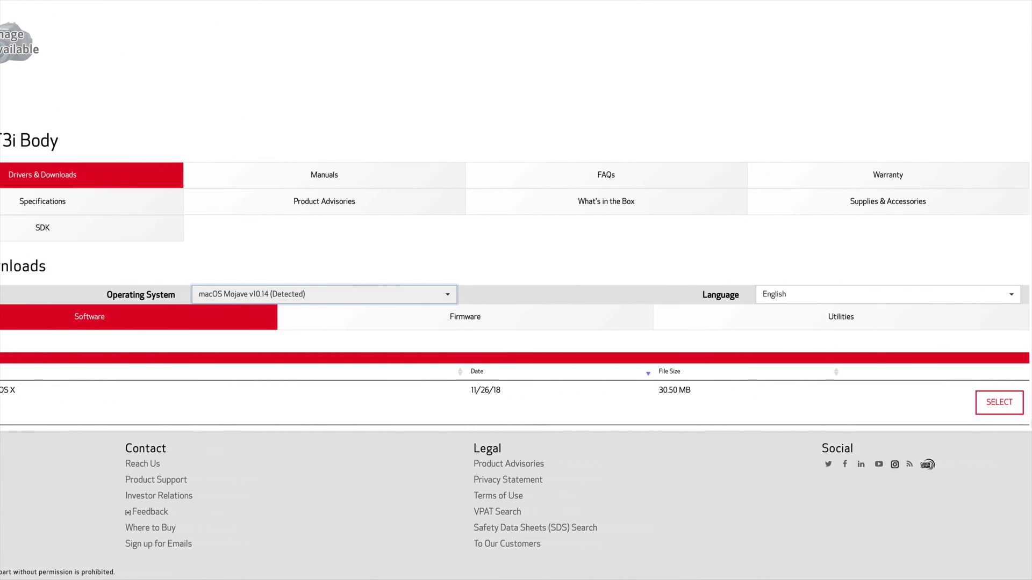
click(1007, 410)
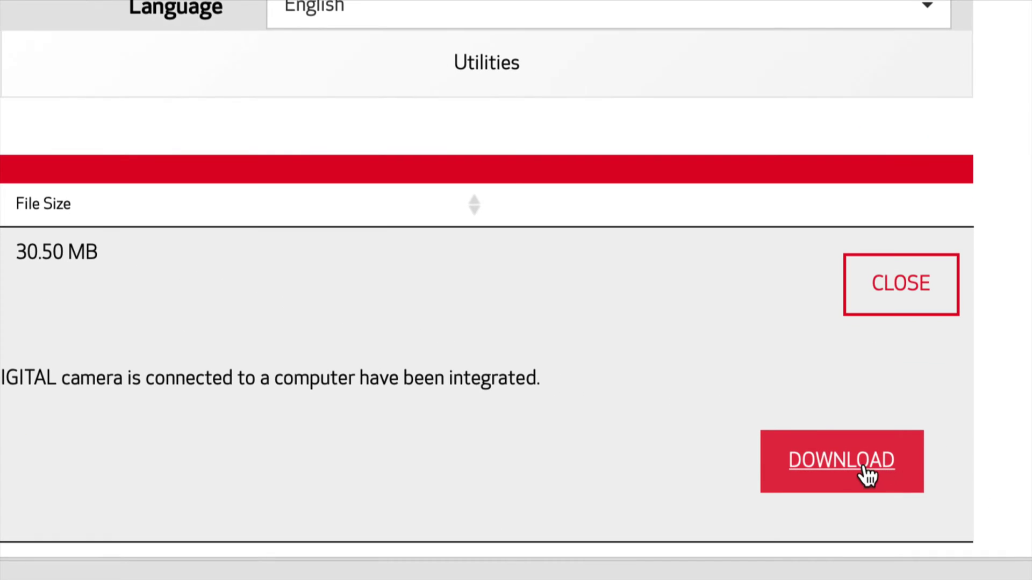
Download EU-Installset-M2.14.31.11b and launch eum2.14.31b-installer from the disk image, approving it.
click(944, 481)
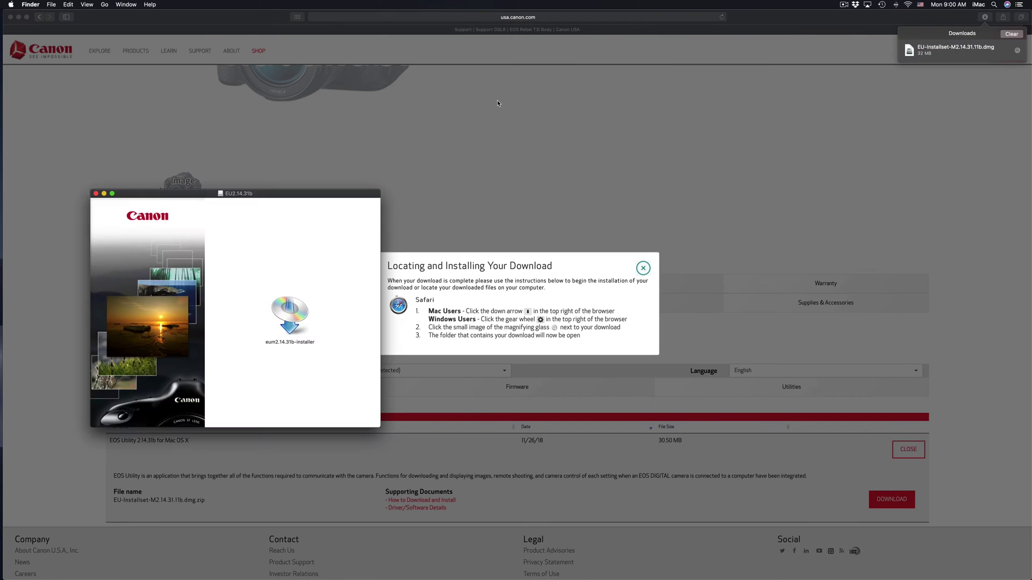
drag(249, 195, 398, 109)
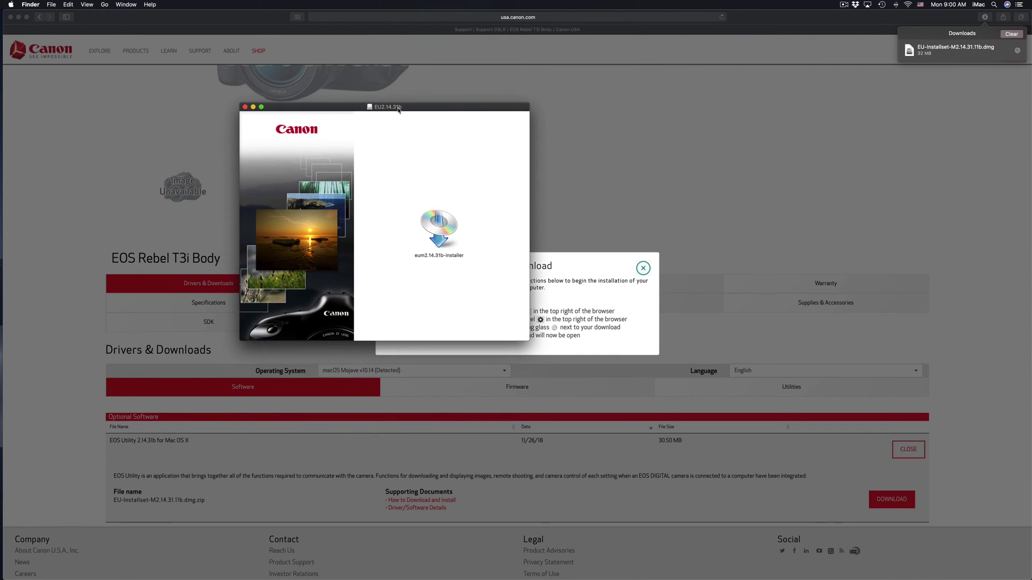
double_click(443, 223)
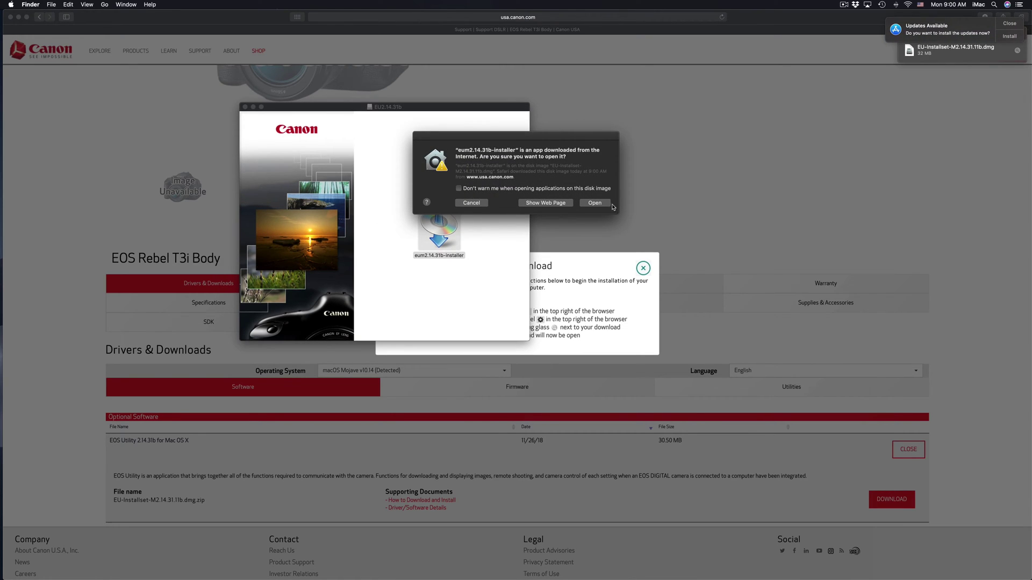
click(1009, 23)
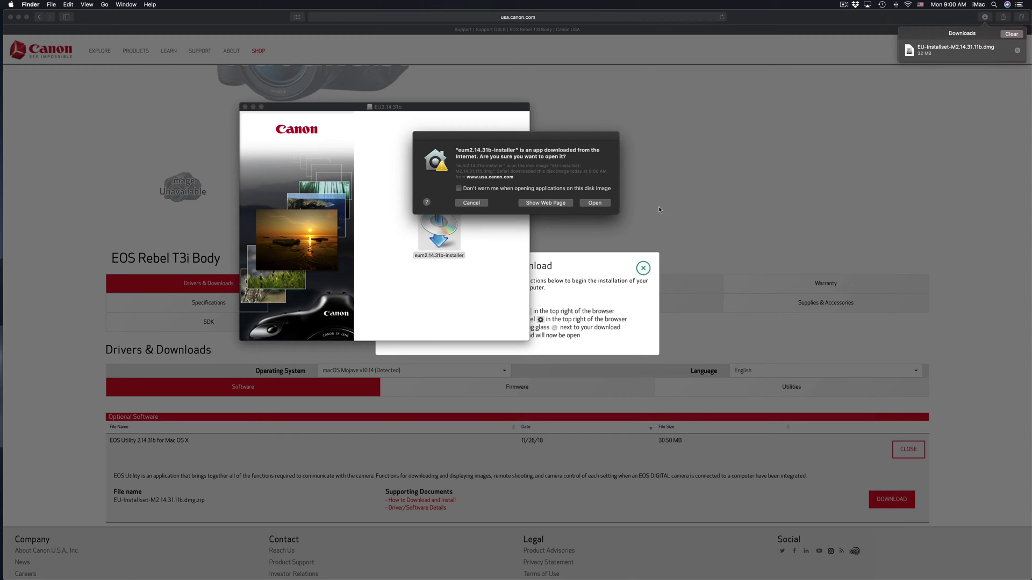
click(595, 204)
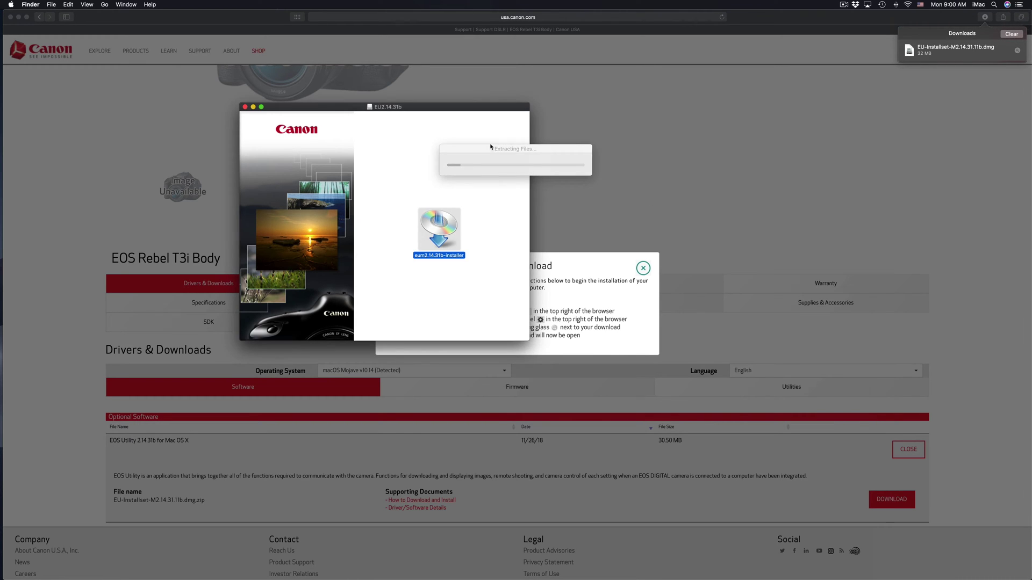
drag(411, 107, 413, 130)
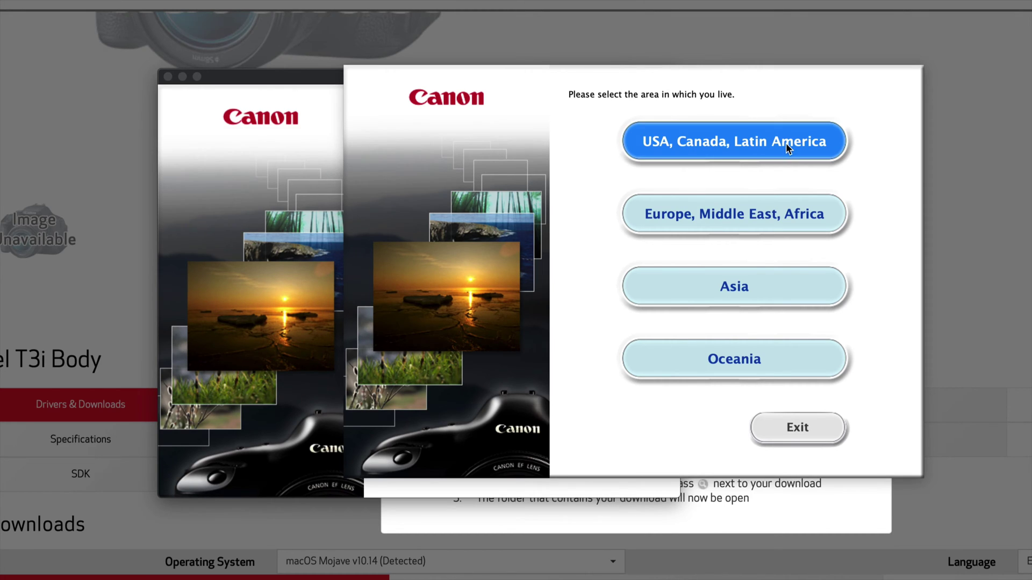
Pick the USA, Canada, Latin America region with Canada as the country and continue.
click(689, 141)
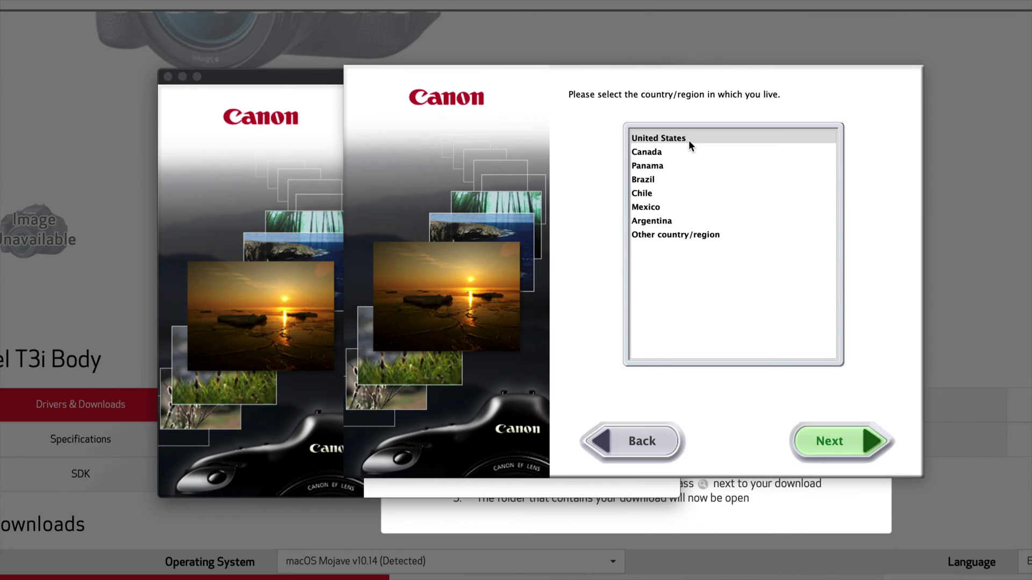
click(660, 138)
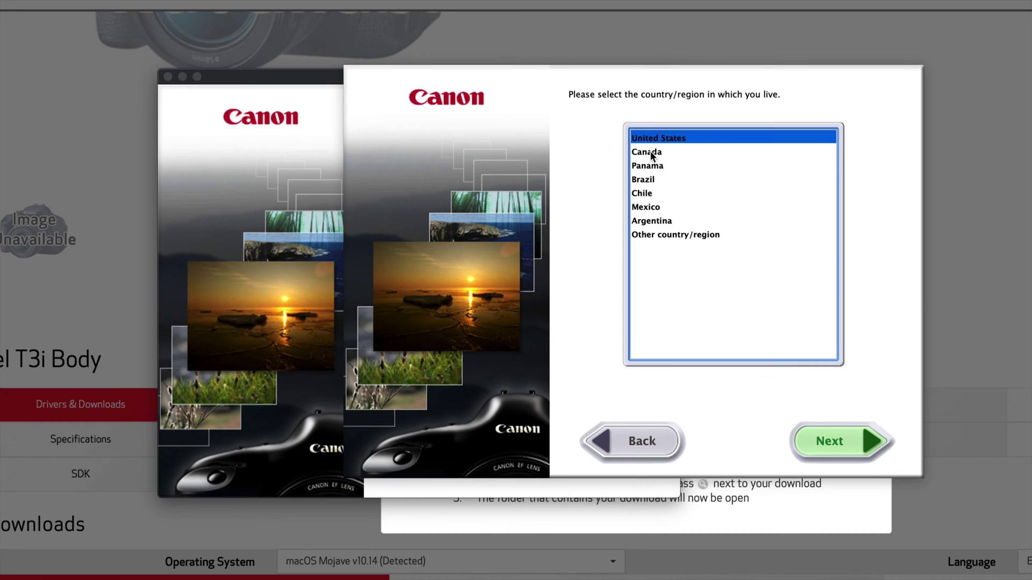
click(652, 179)
click(655, 235)
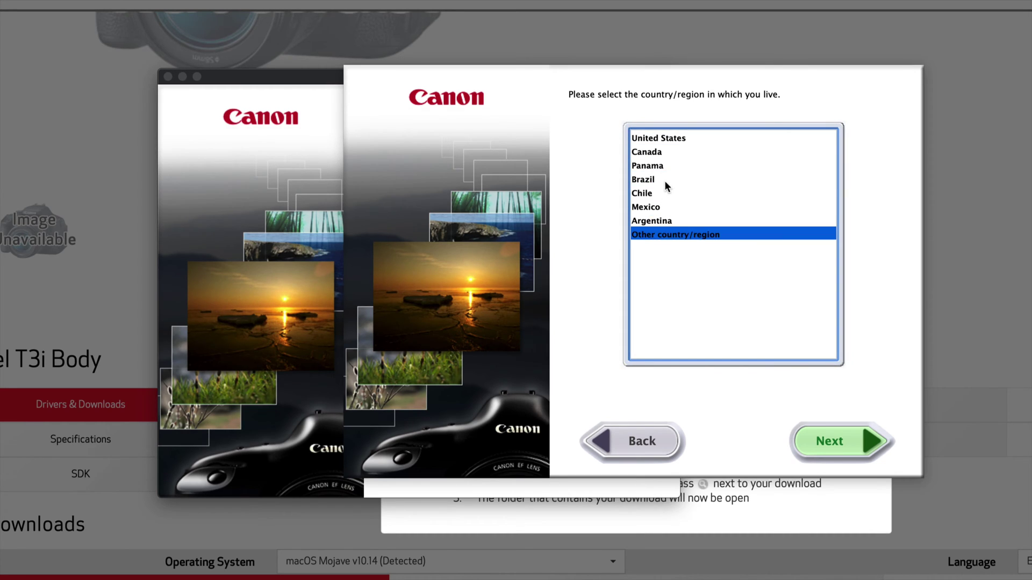
click(660, 152)
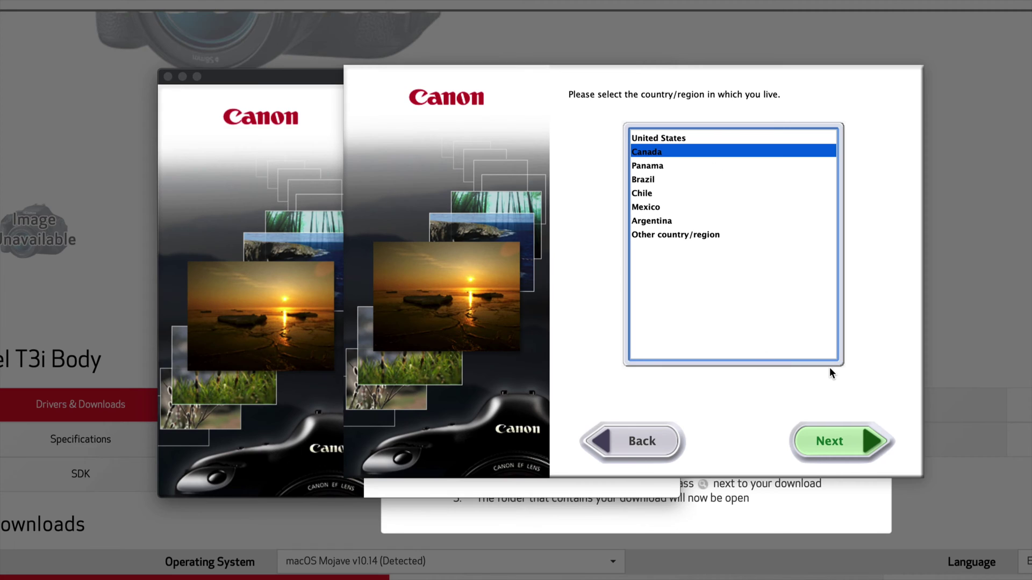
click(856, 440)
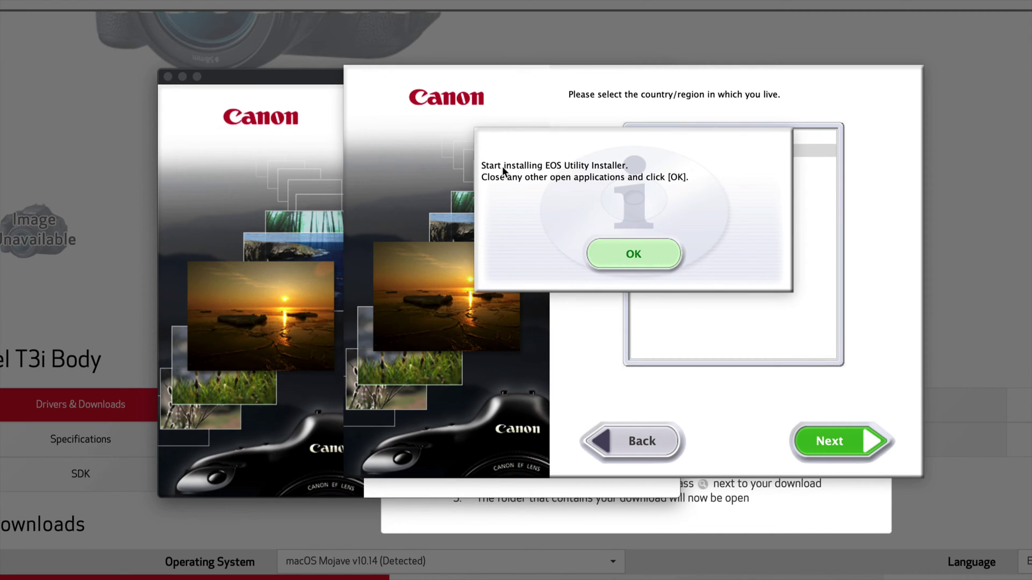
click(649, 260)
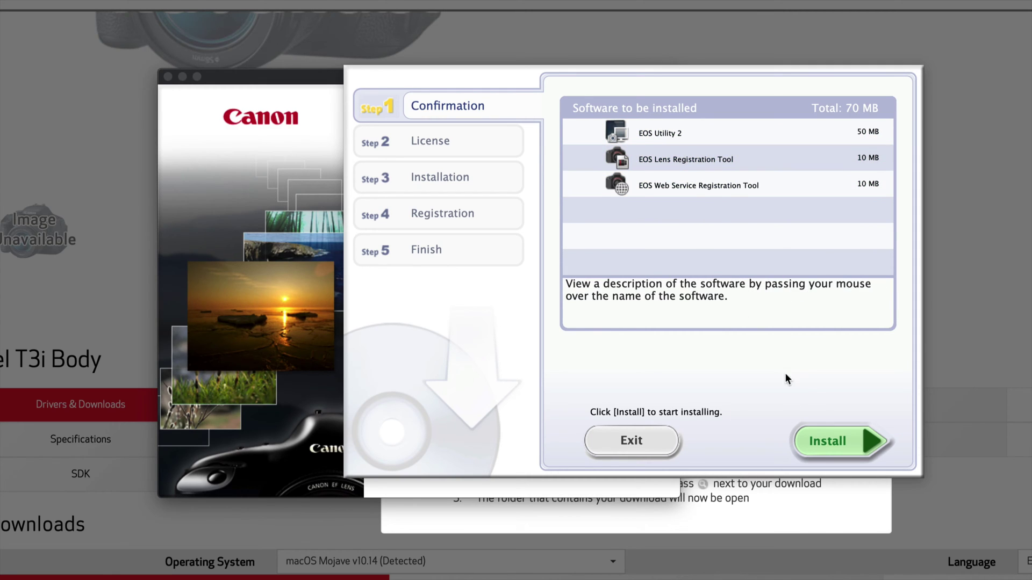
Install the three tools, accepting the license agreement and authorising with the account password.
click(809, 432)
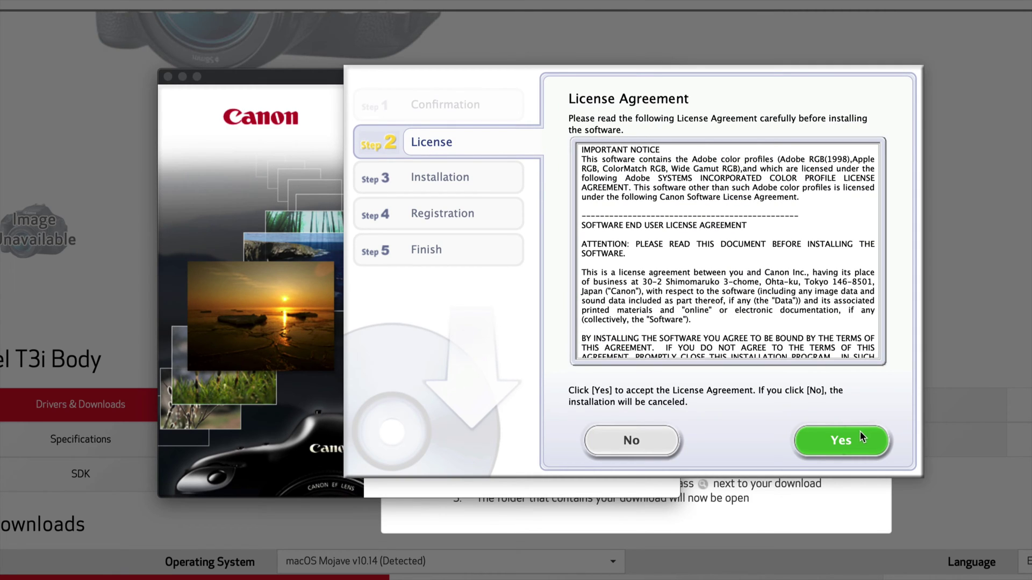
click(841, 441)
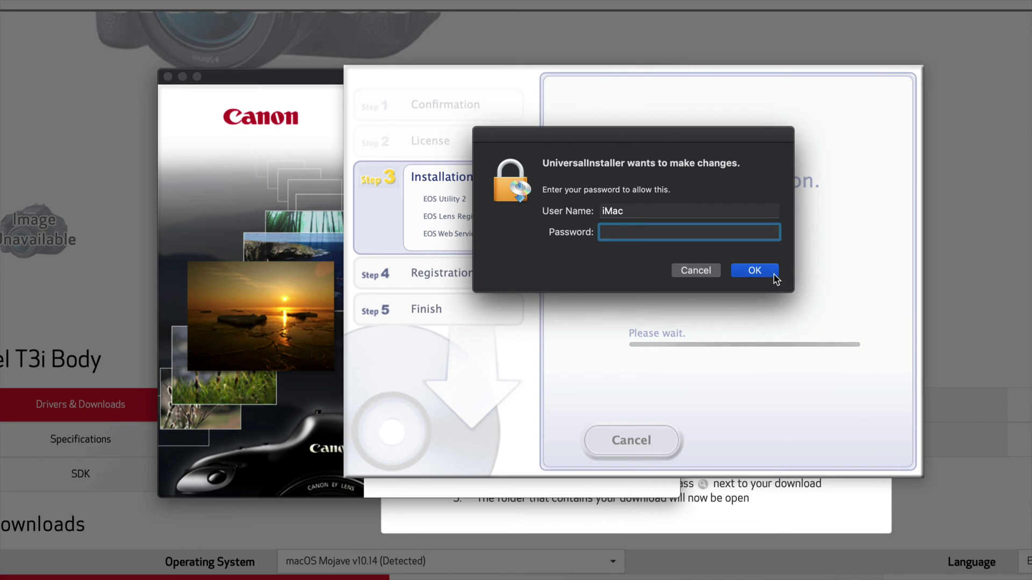
click(758, 270)
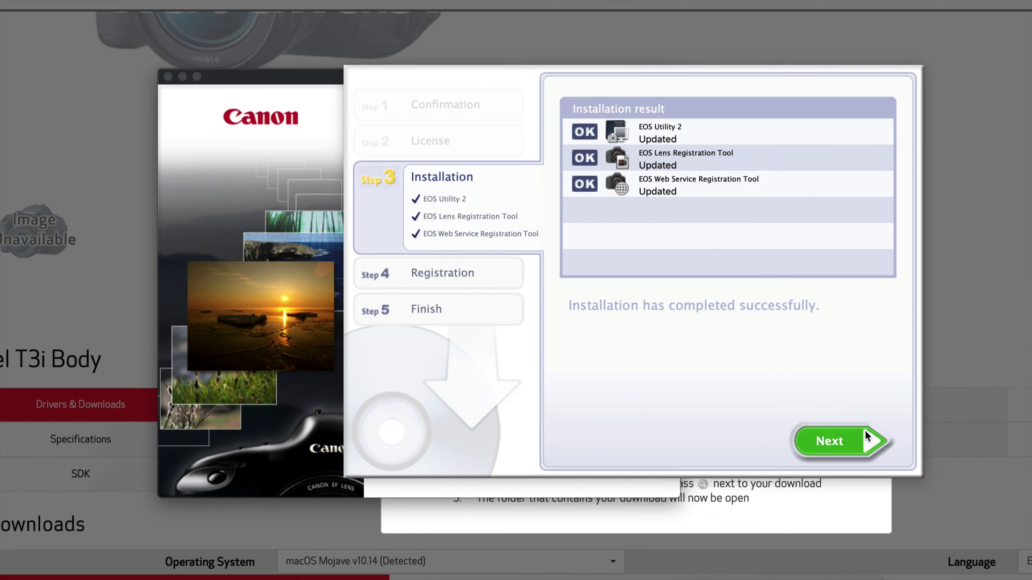
Choose 'No, I will register later', finish the installer, and close the EU2.14.31b window.
click(855, 445)
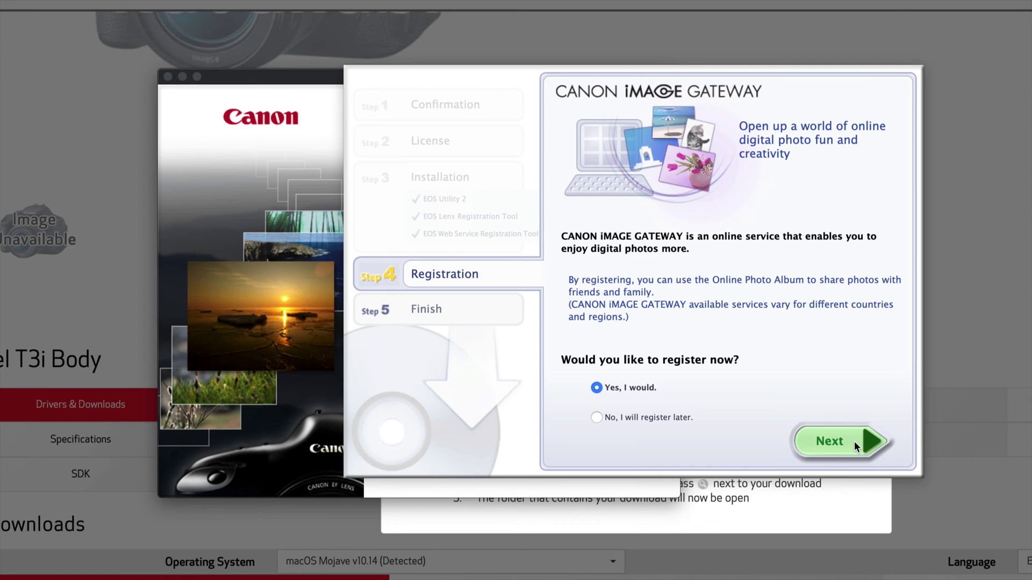
click(598, 417)
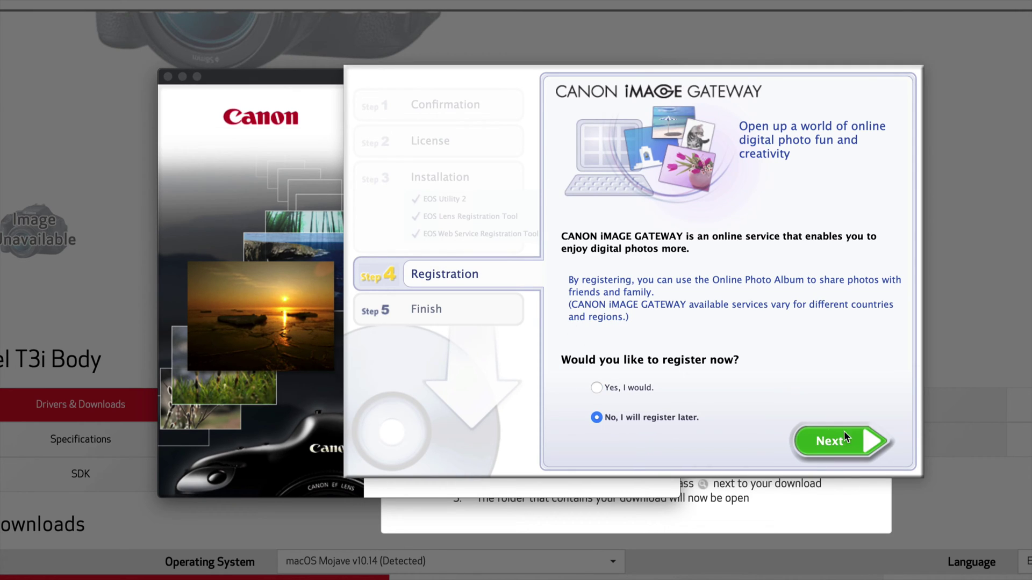
click(848, 438)
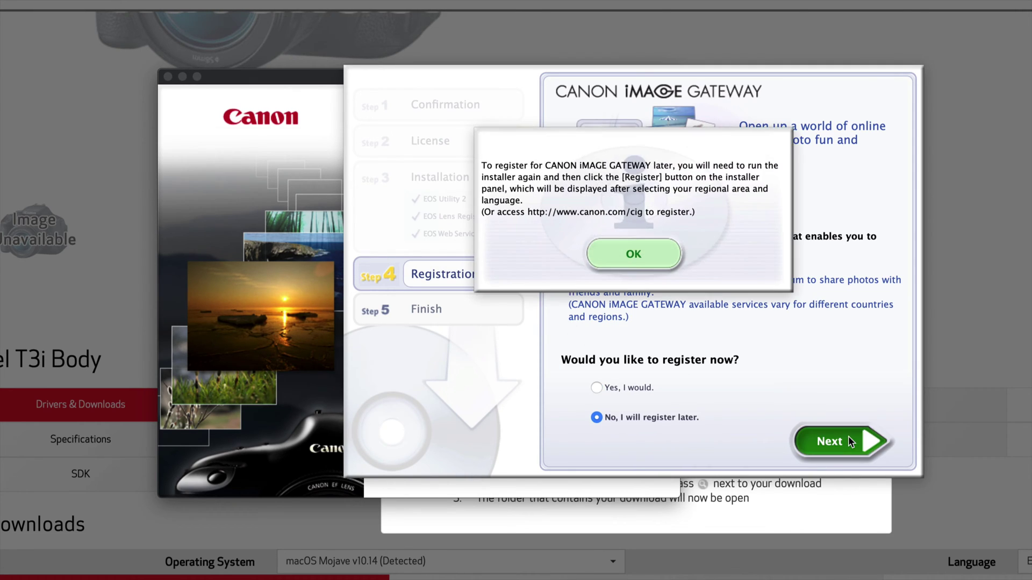
click(649, 248)
click(724, 272)
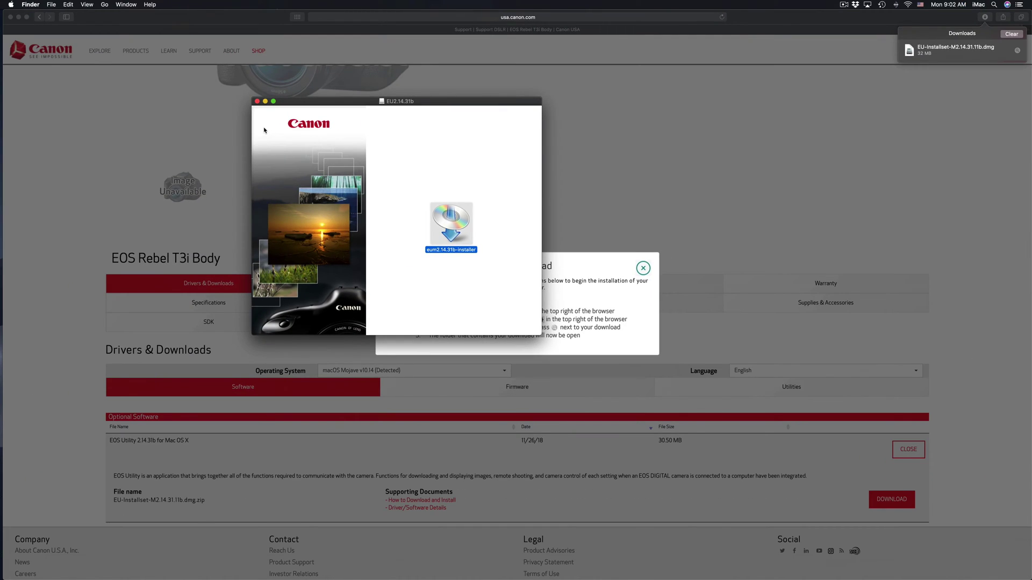
click(537, 408)
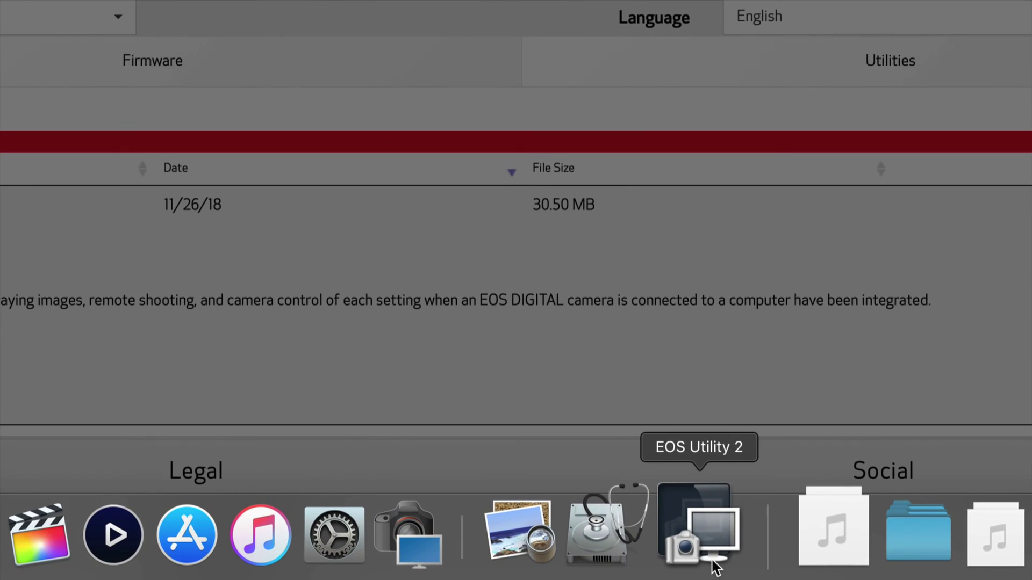
Launch EOS Utility 2 from the Dock and drag its main window left and lower.
click(713, 562)
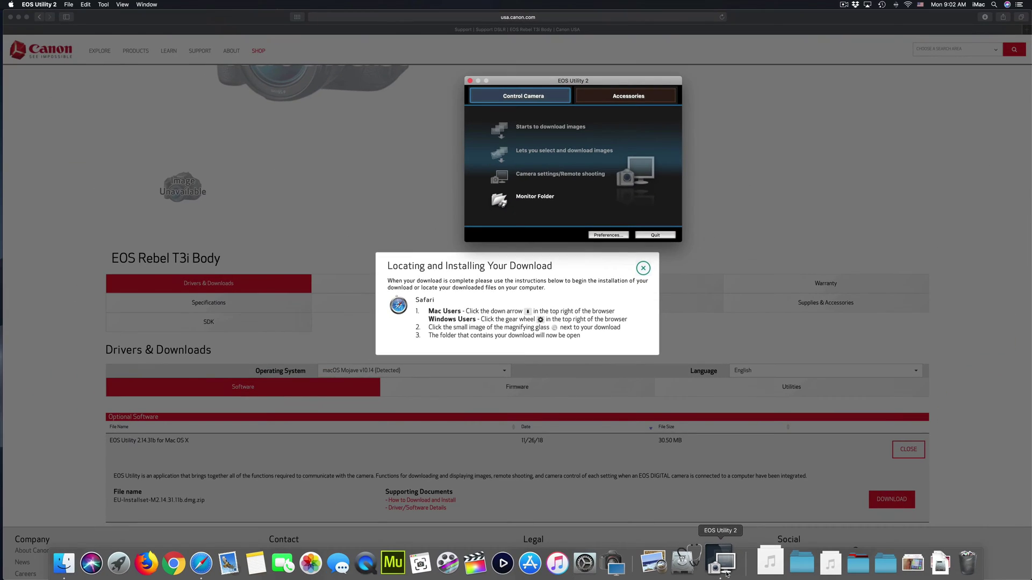
drag(564, 104, 407, 115)
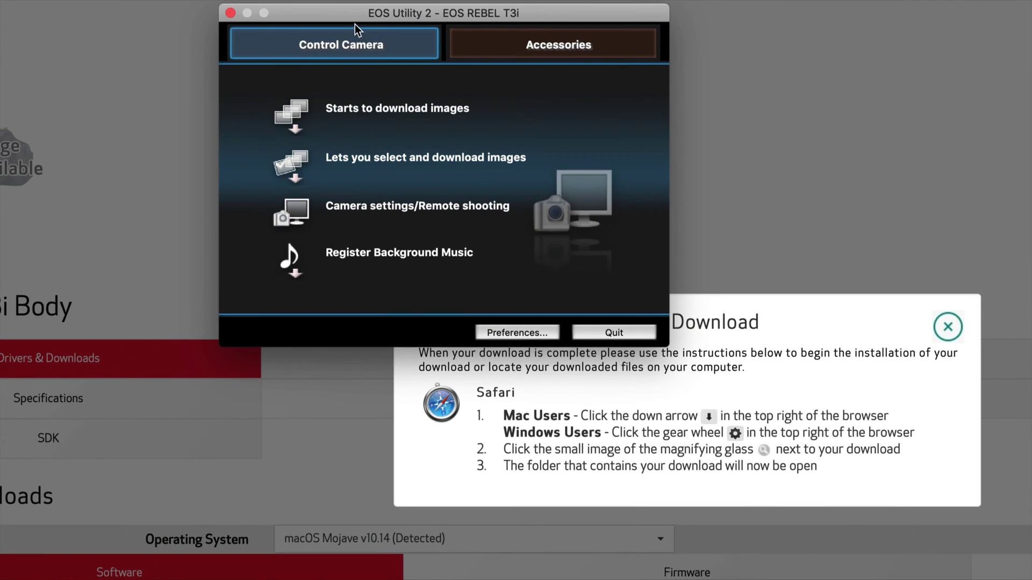
drag(350, 13, 338, 144)
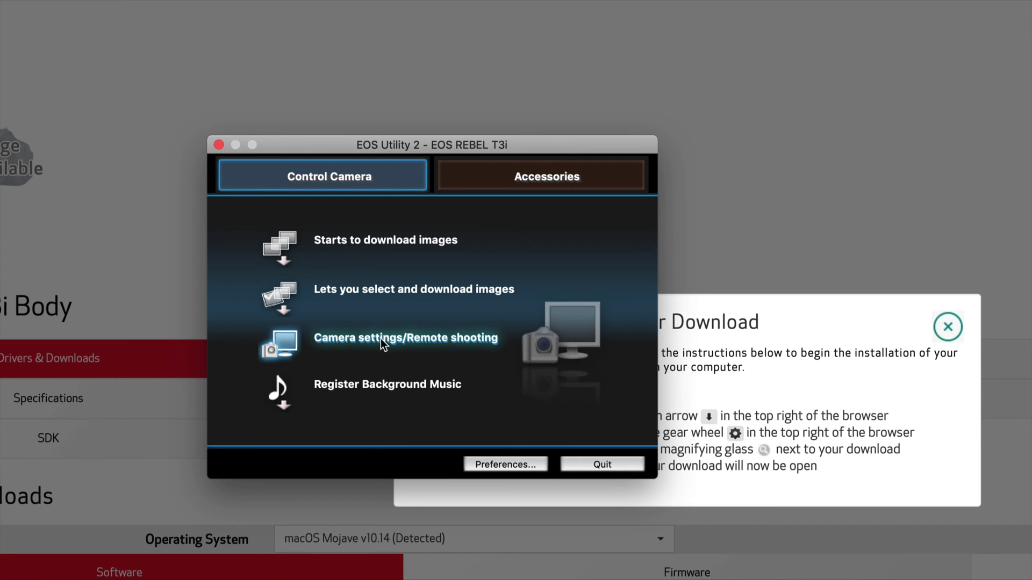
Open 'Camera settings/Remote shooting', centre the T3i panel, then choose 'Live View shoot...'.
click(308, 344)
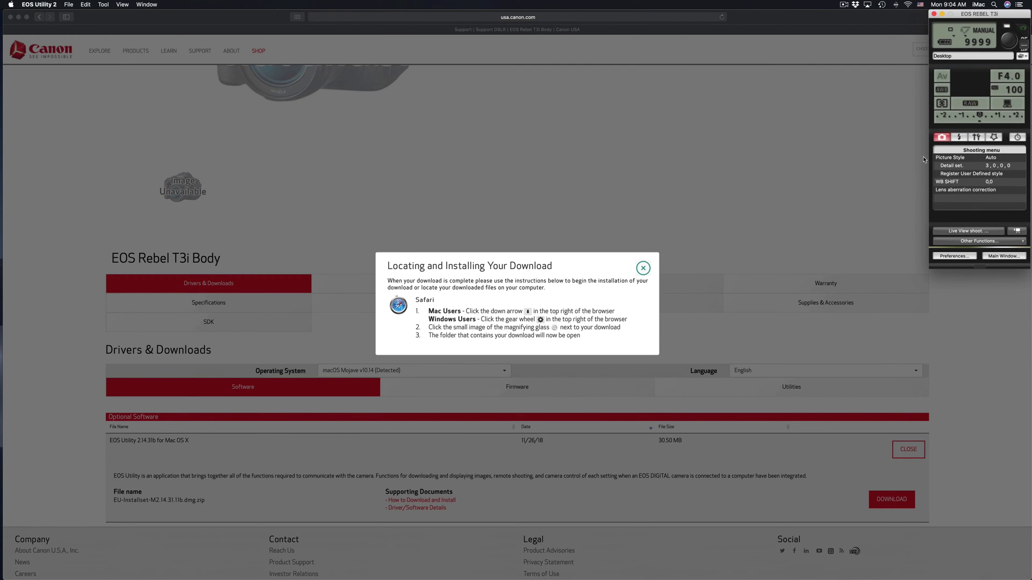
drag(996, 15, 508, 86)
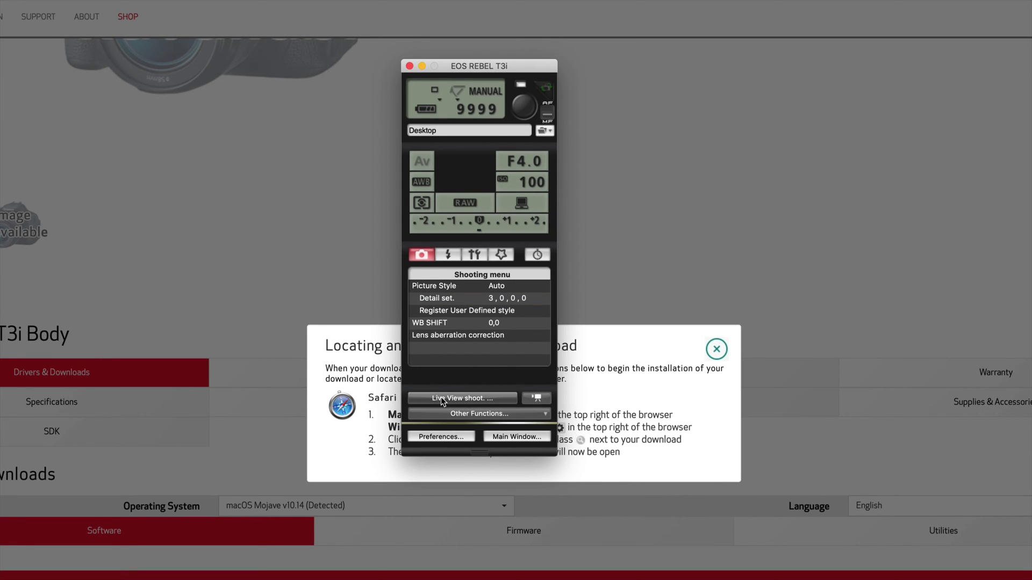
click(441, 398)
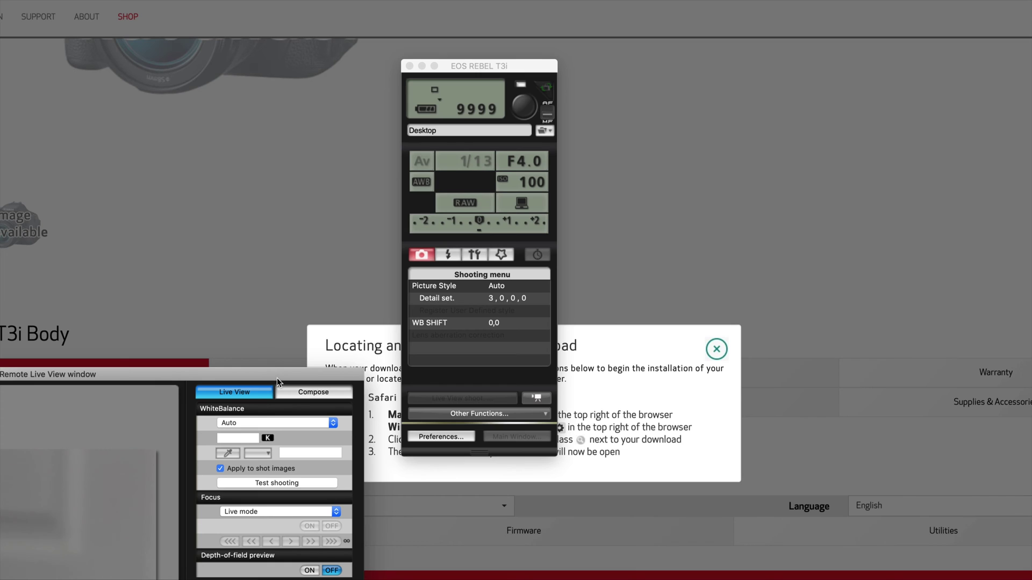
Drag the Remote Live View window to the centre, then up and left.
drag(277, 378, 775, 137)
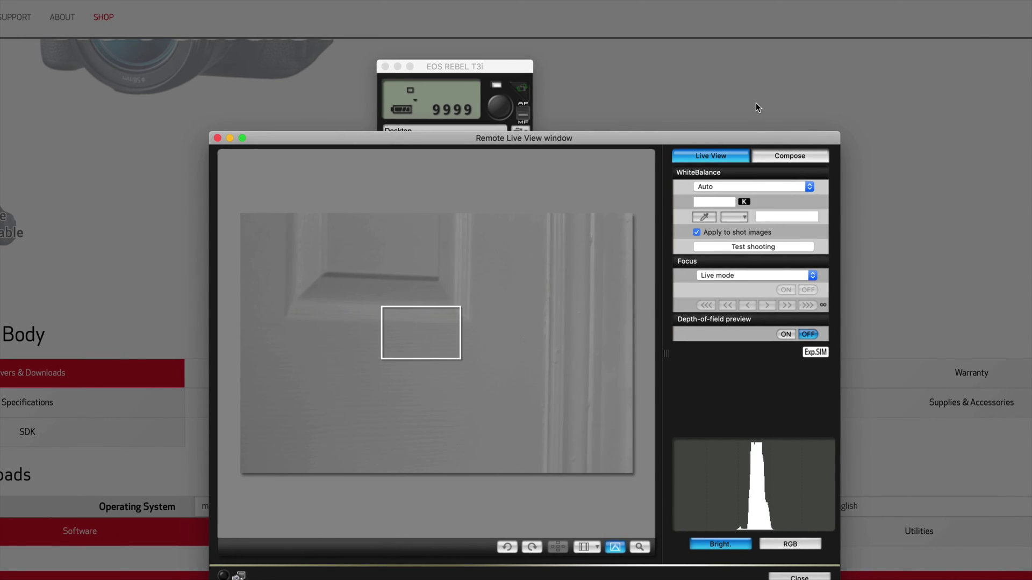
drag(722, 134, 714, 56)
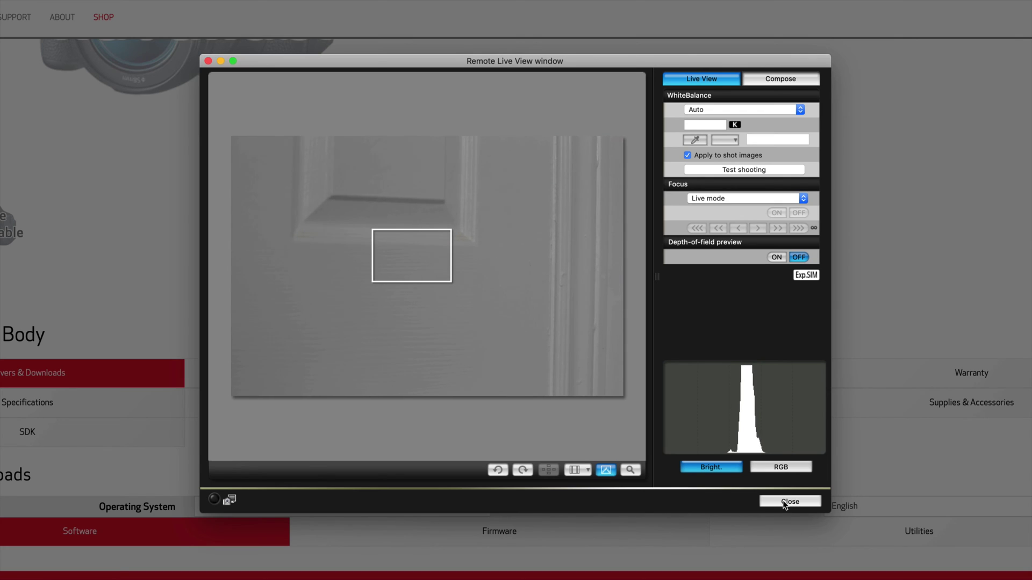
Close the Remote Live View window to return to the EOS REBEL T3i shooting panel.
click(790, 503)
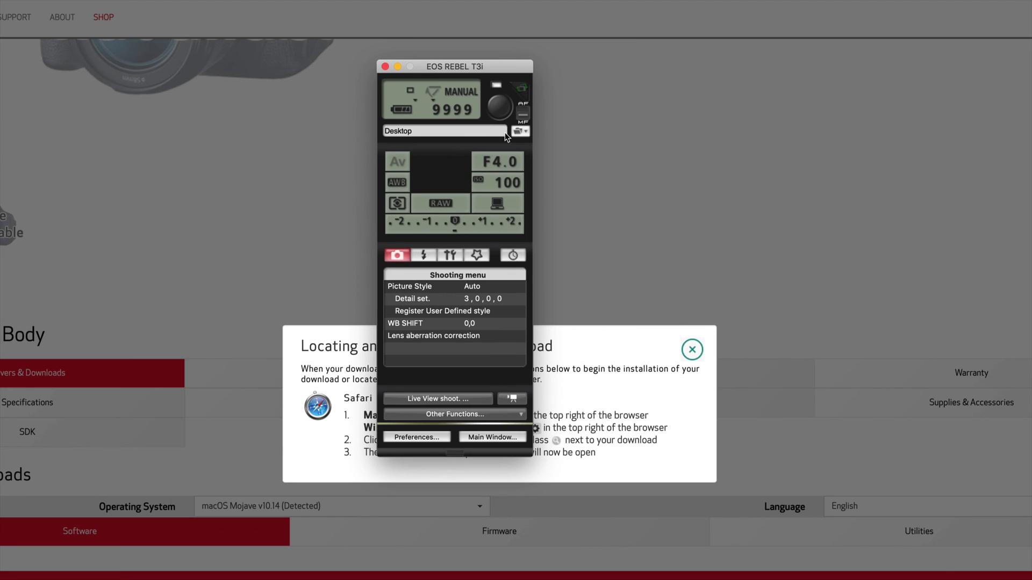